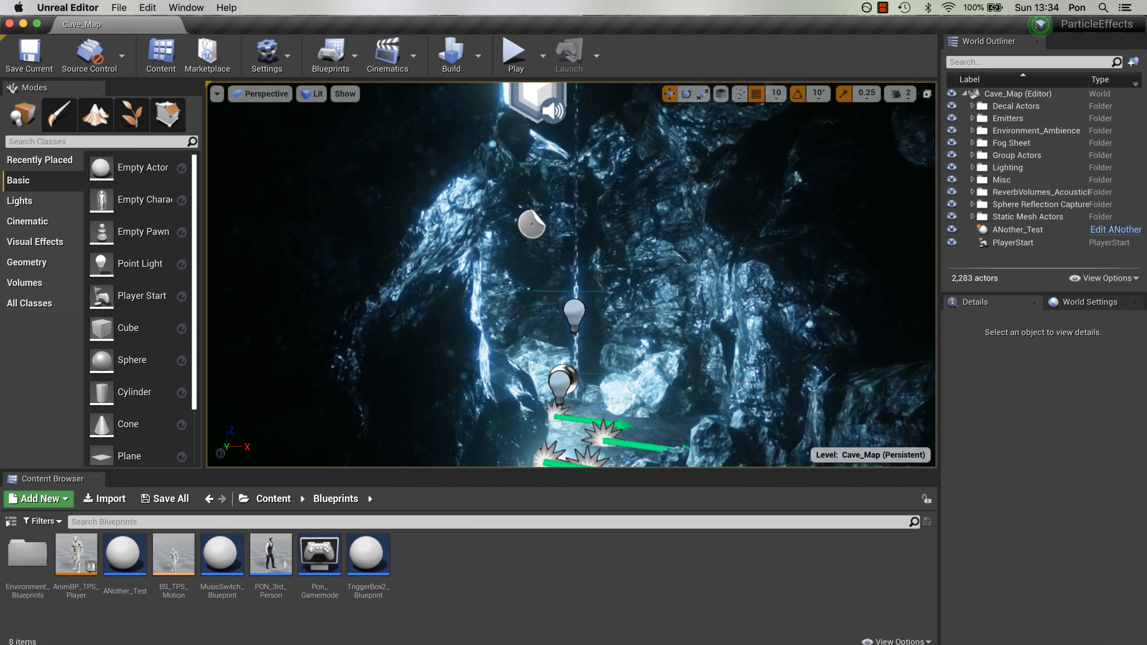
Show the asset actions available for the ThirdPersonCharacter blueprint
right_click_drag(572, 275, 560, 248)
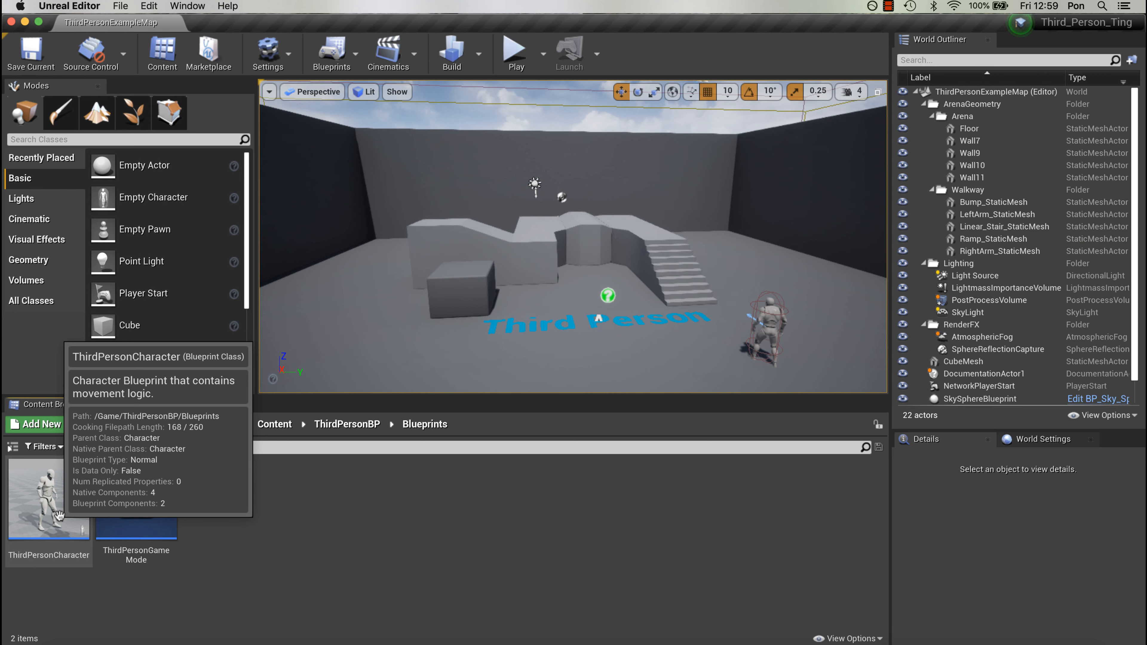
right_click(59, 515)
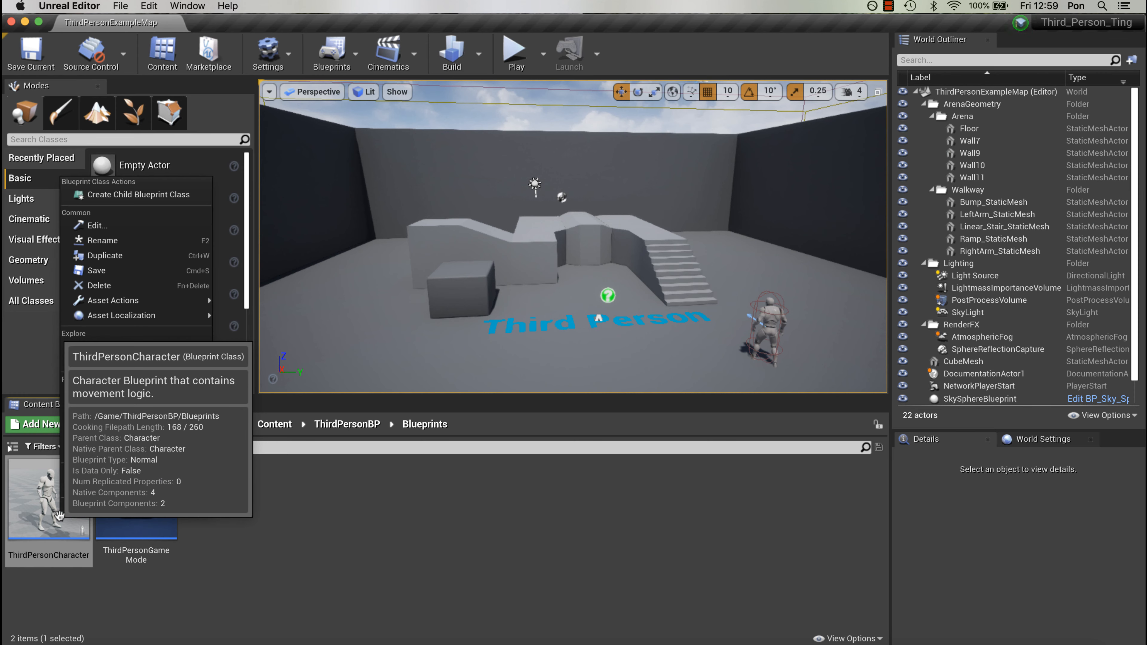
mouse_move(181, 301)
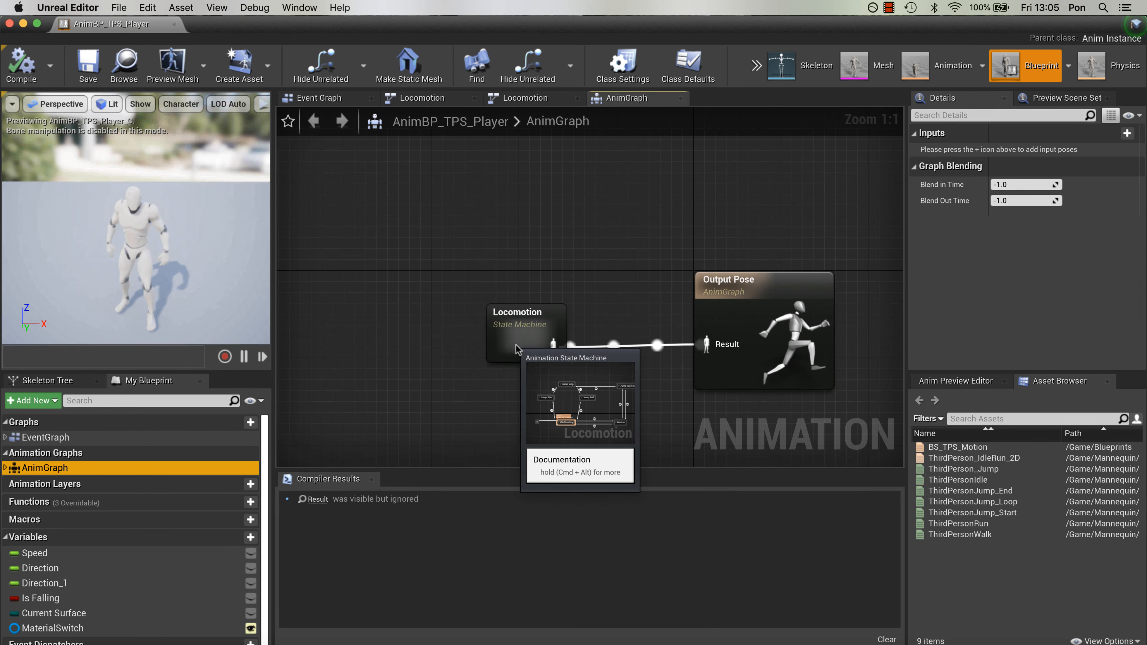
Open the Locomotion state machine from the AnimGraph of AnimBP_TPS_Player
double_click(526, 345)
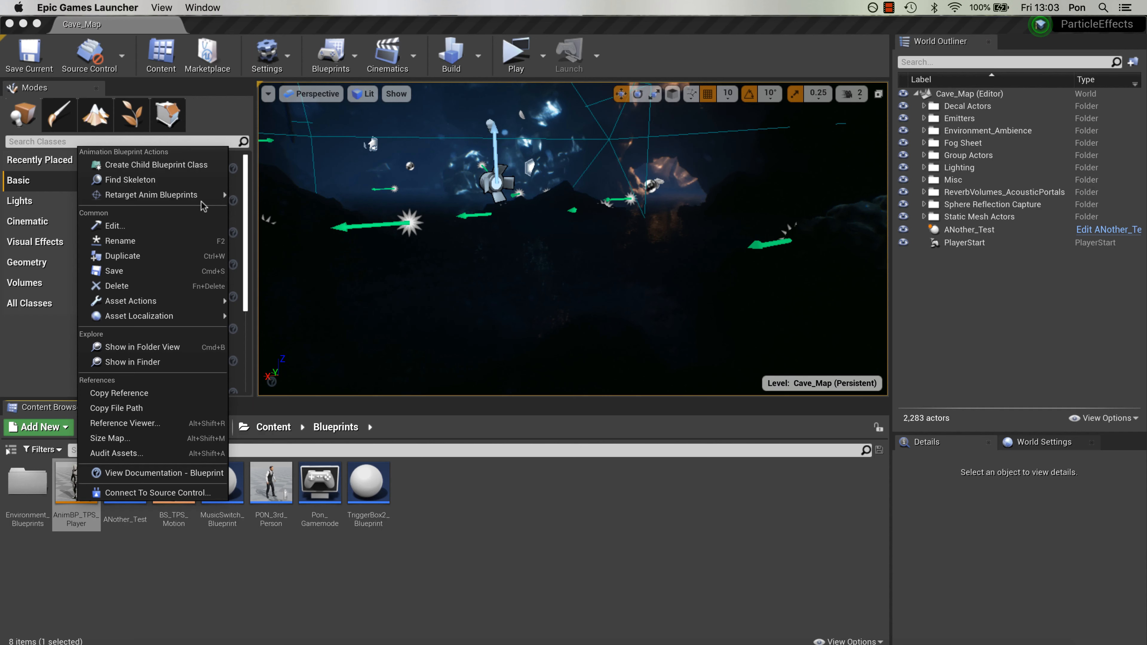
Start duplicating and retargeting the AnimBP_TPS_Player animation blueprint, with UE4_Mannequin_Skeleton as the target skeleton
mouse_move(204, 198)
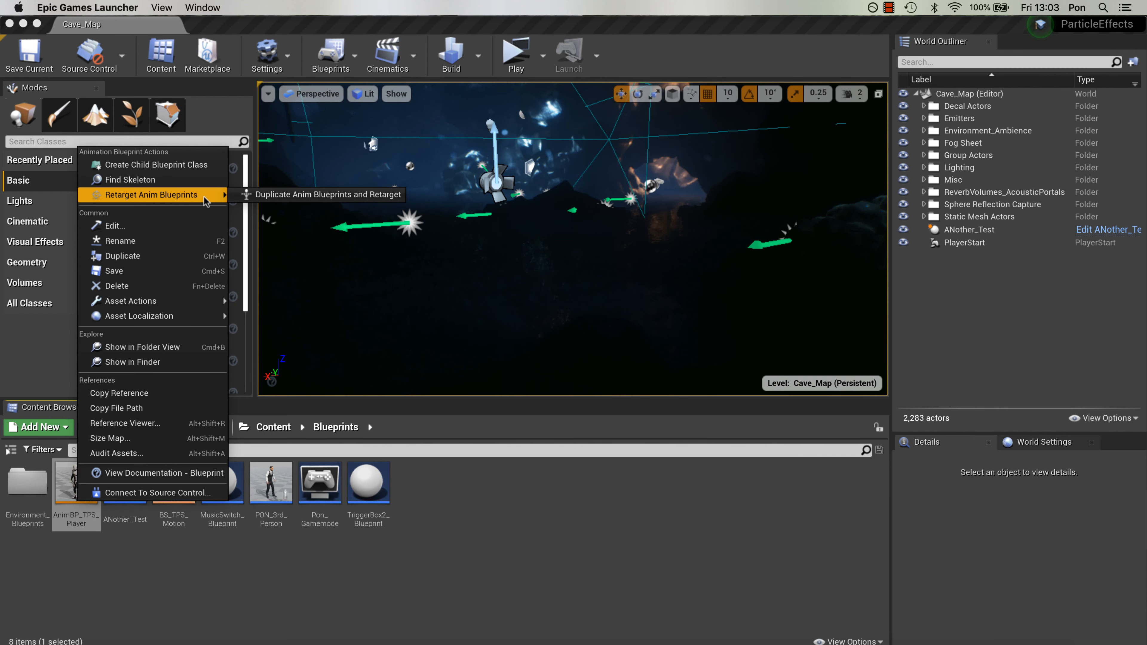
left_click(256, 194)
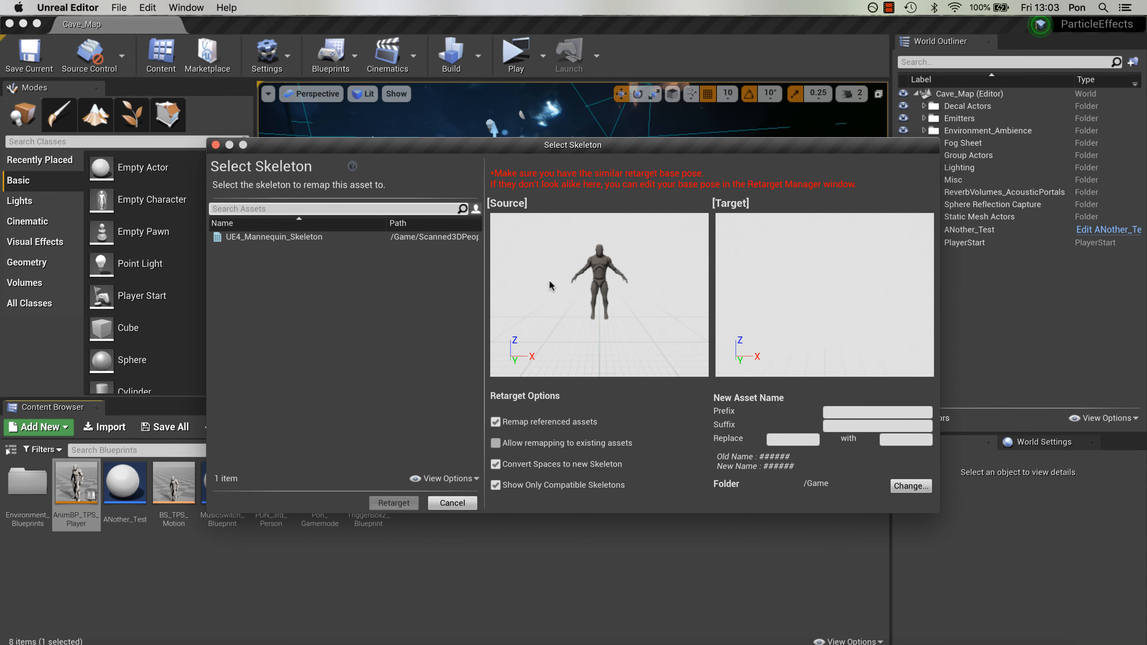
left_click(305, 238)
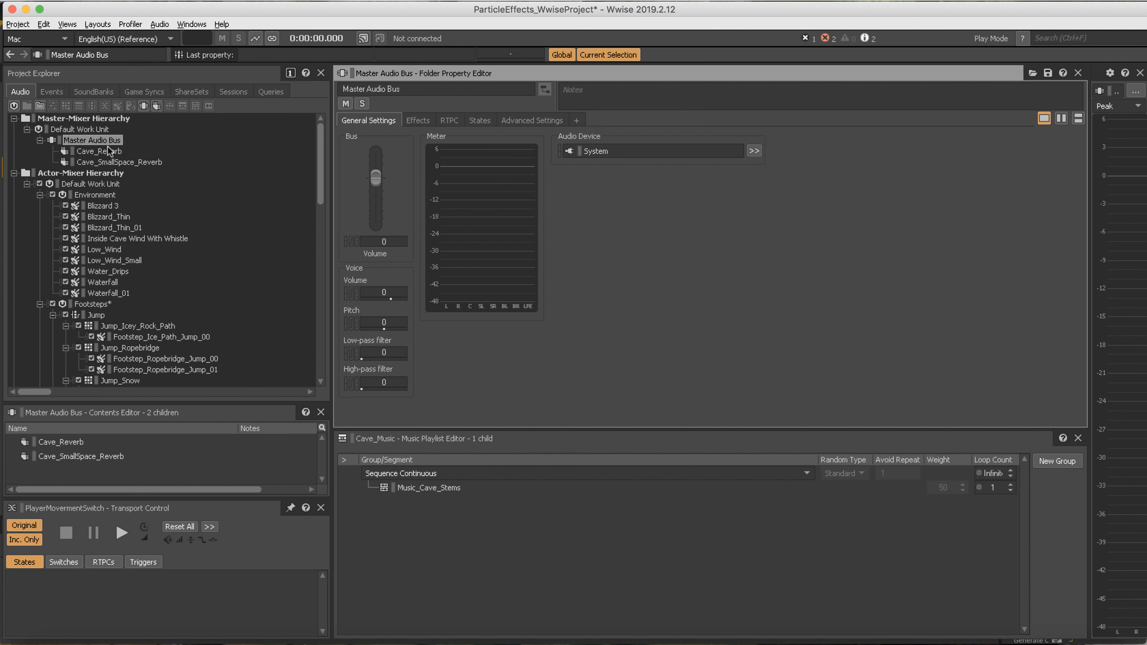
Inspect the effects assigned to the Cave_Reverb and Cave_SmallSpace_Reverb auxiliary buses and to the Master Audio Bus
left_click(106, 153)
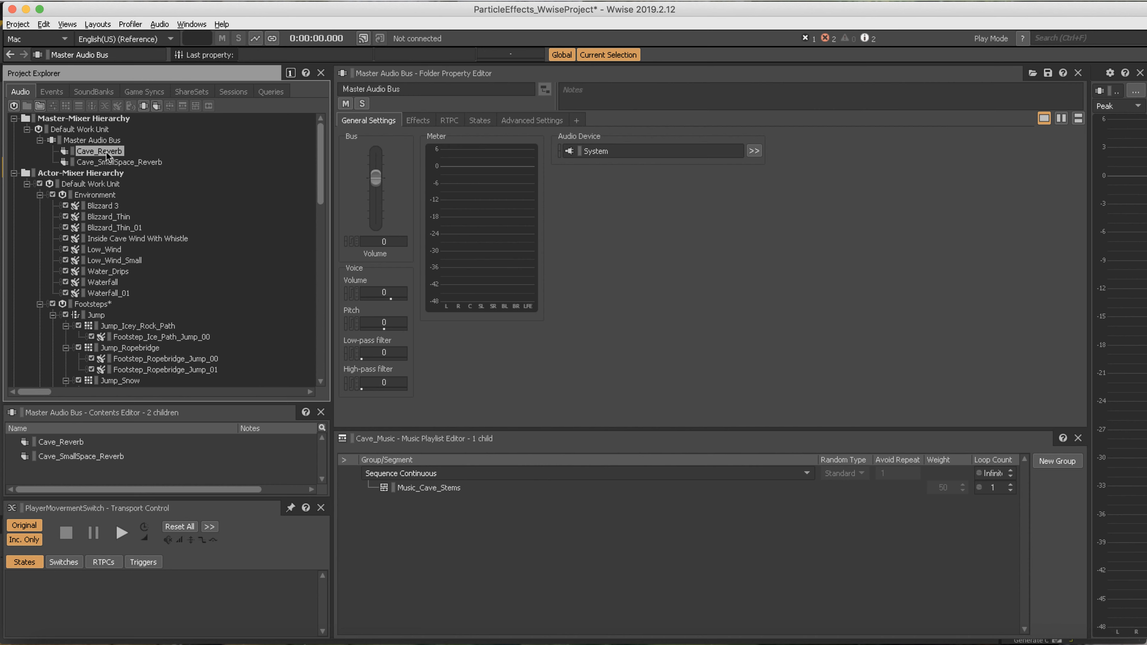
left_click(418, 121)
left_click(116, 163)
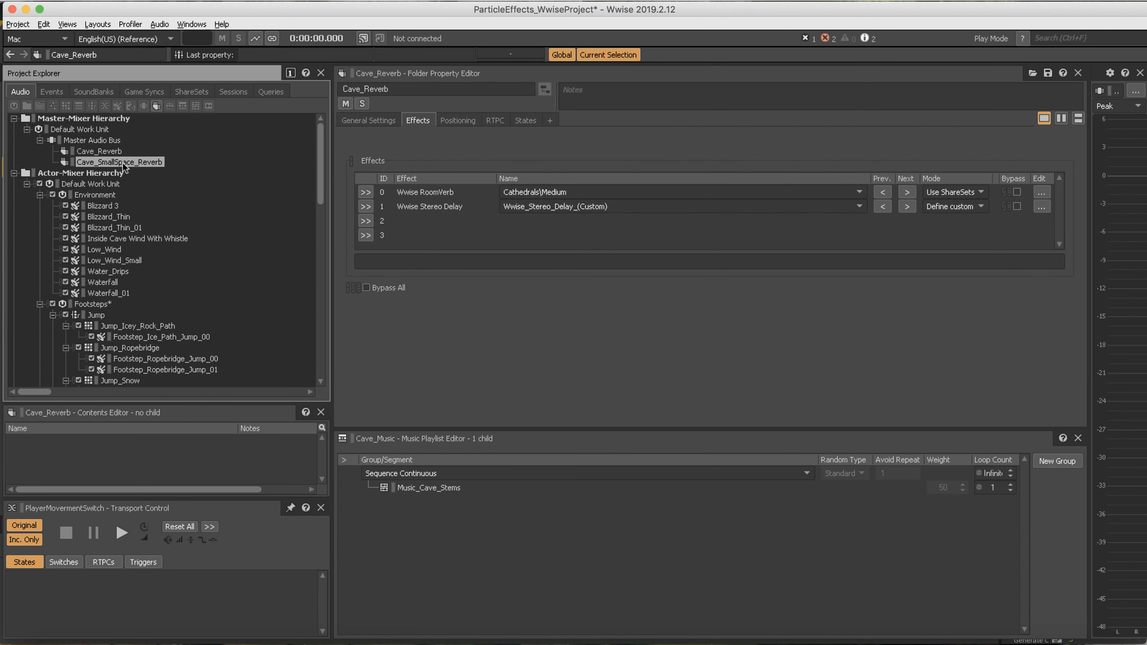
left_click(106, 153)
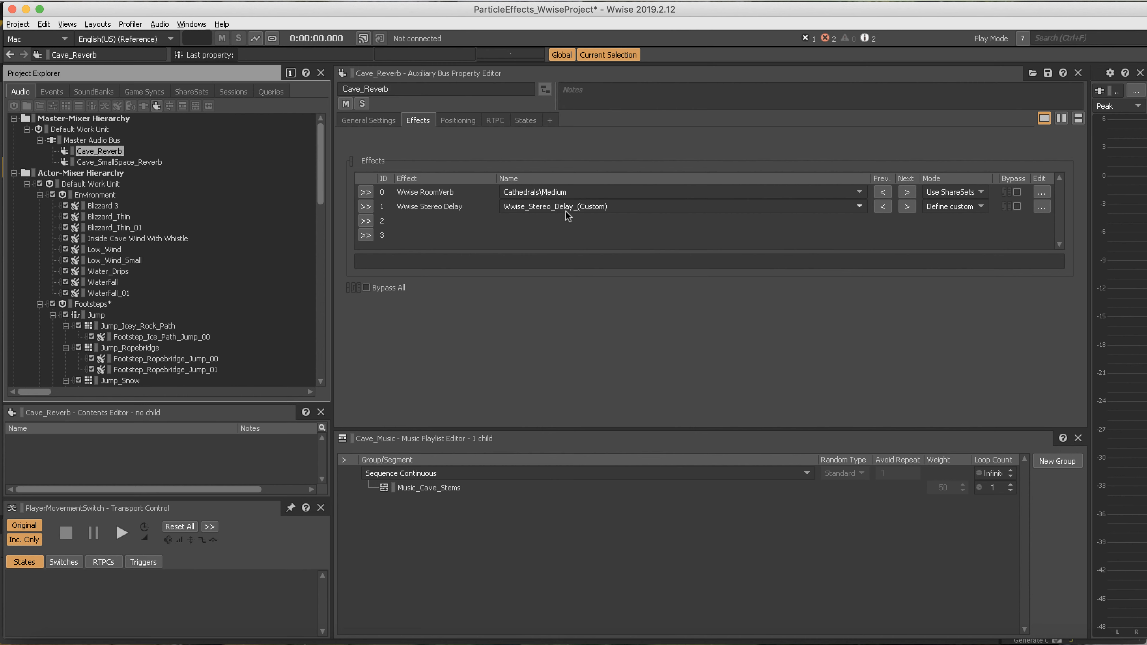
left_click(142, 164)
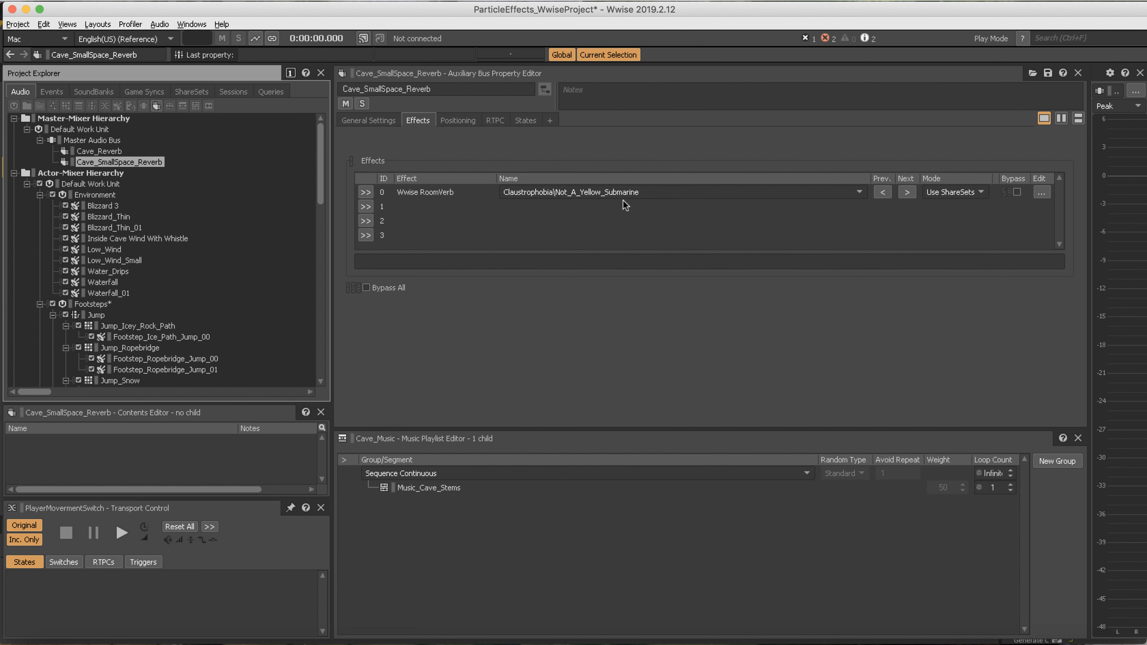
left_click(109, 140)
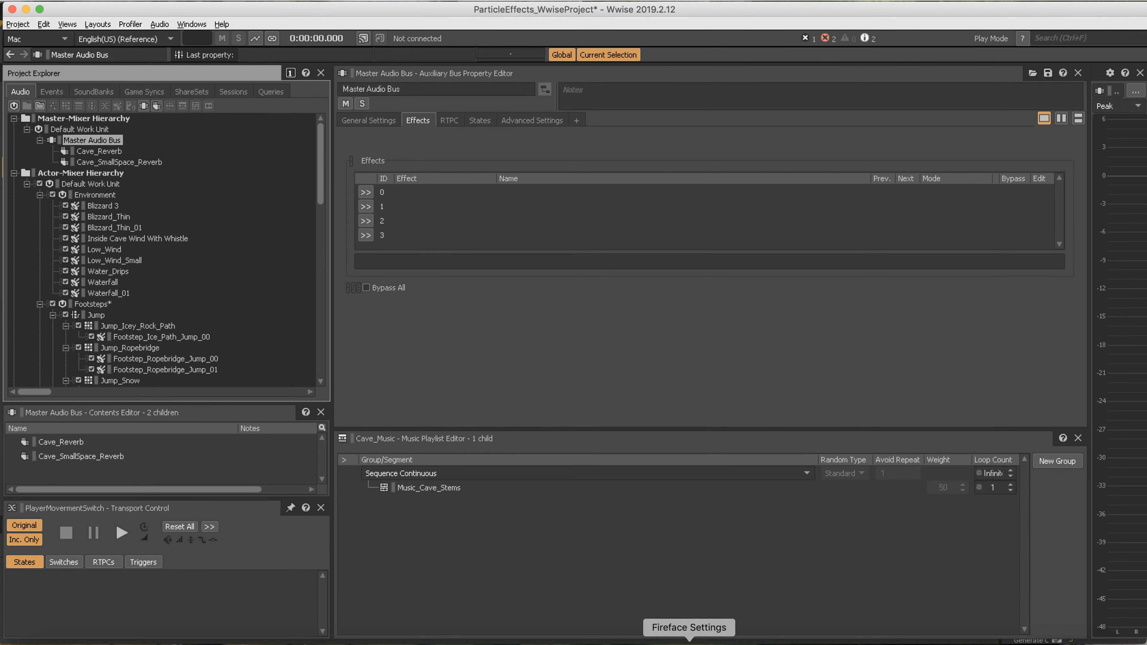
Switch to Unreal Editor and examine the layout of the reverb volumes and acoustic portals in Cave_Map
left_click(622, 639)
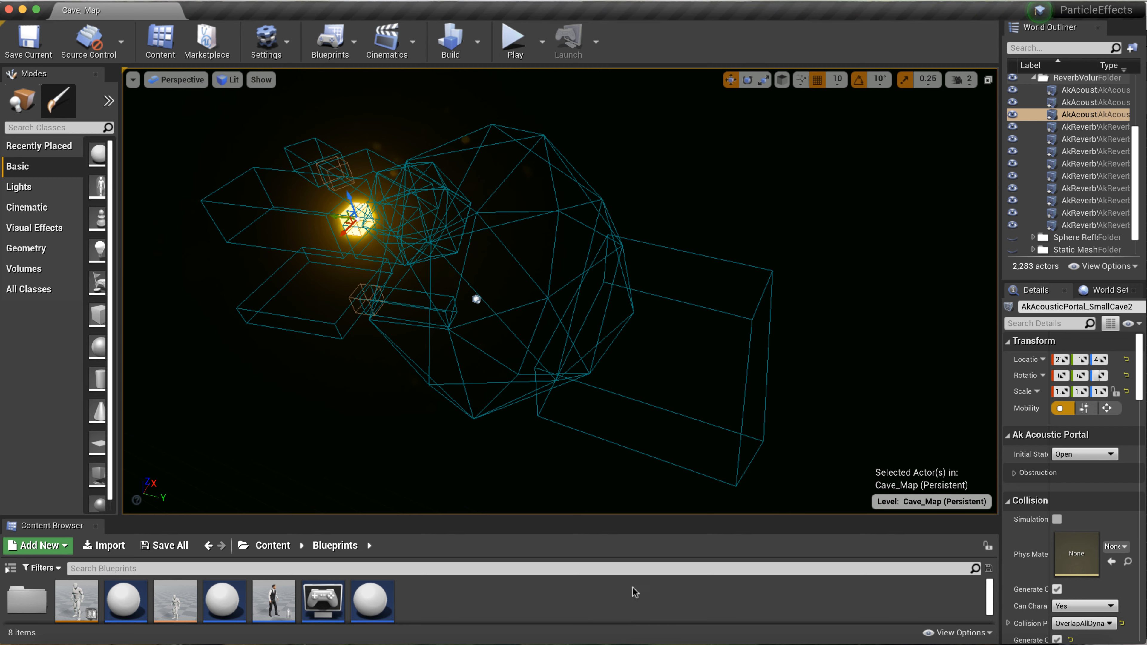
right_click_drag(698, 331, 675, 220)
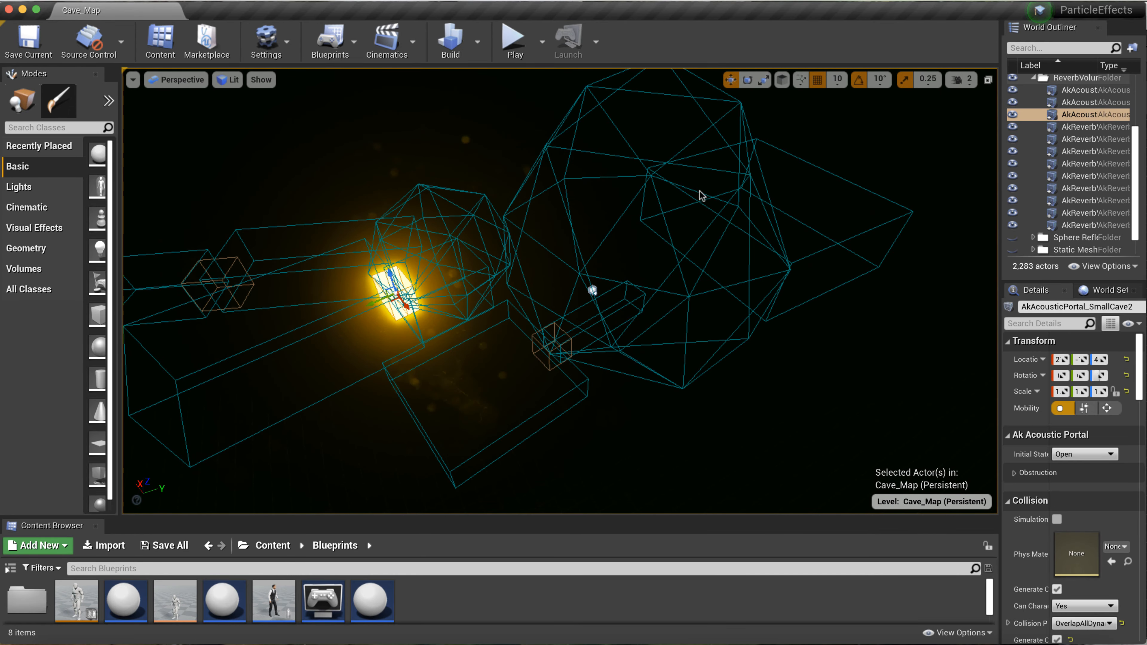
mouse_move(612, 327)
right_mouse_down()
mouse_move(582, 323)
mouse_move(612, 328)
right_mouse_up()
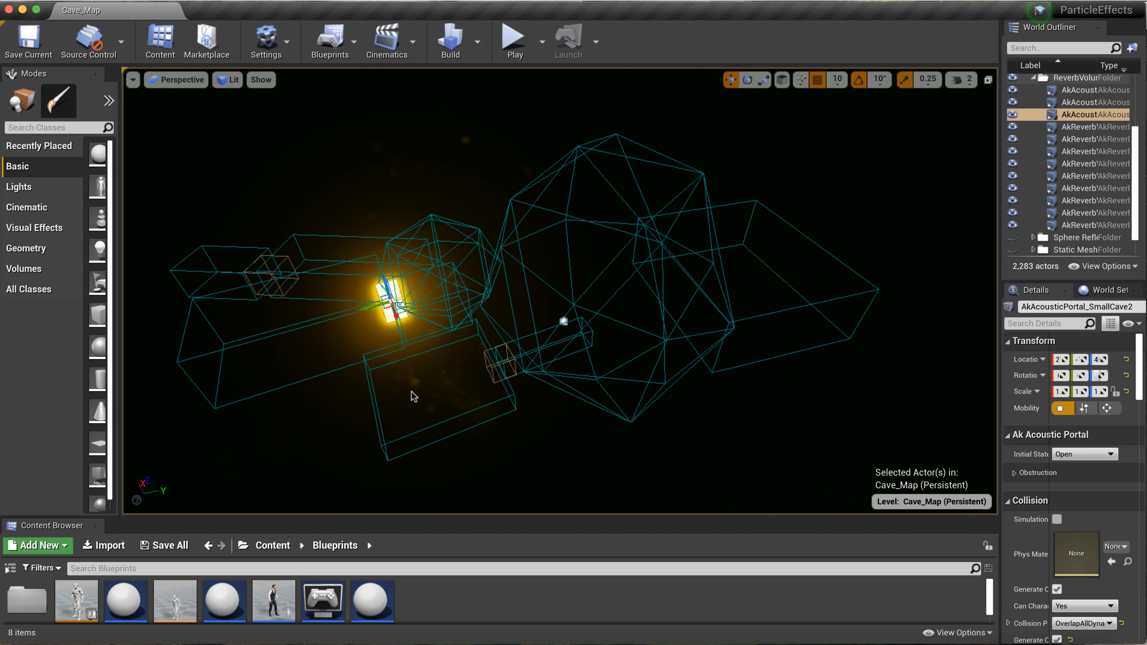
Check the late reverb aux bus settings of the small cave, entrance, big cave and main cave reverb volumes, widening the properties area
left_click(1088, 138)
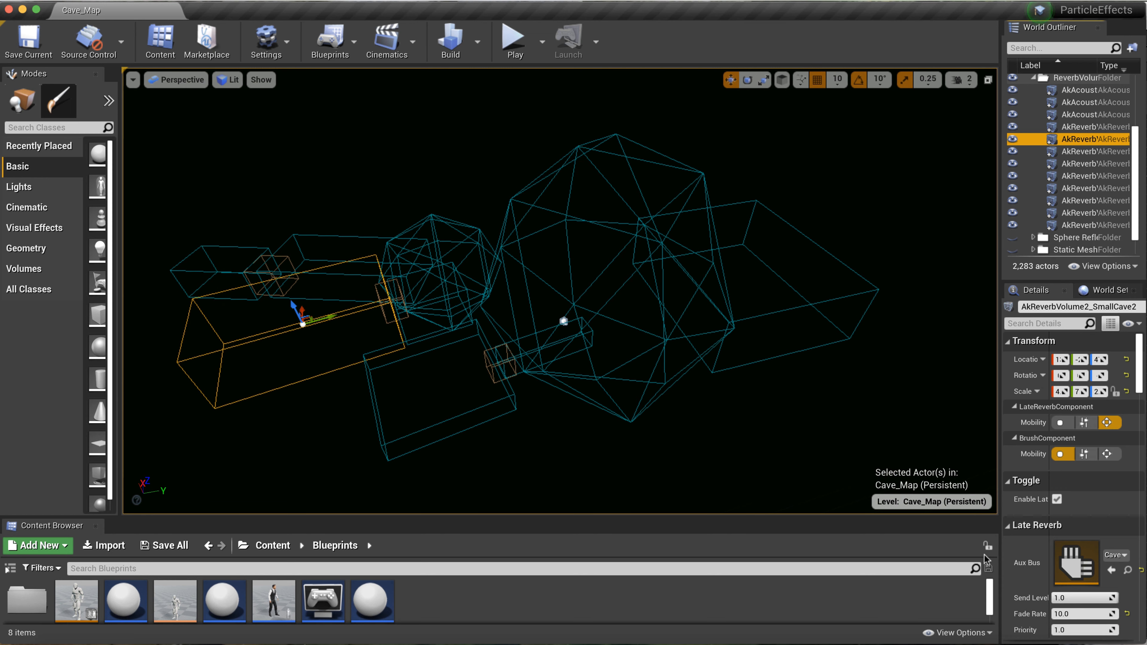
left_click_drag(998, 551, 920, 550)
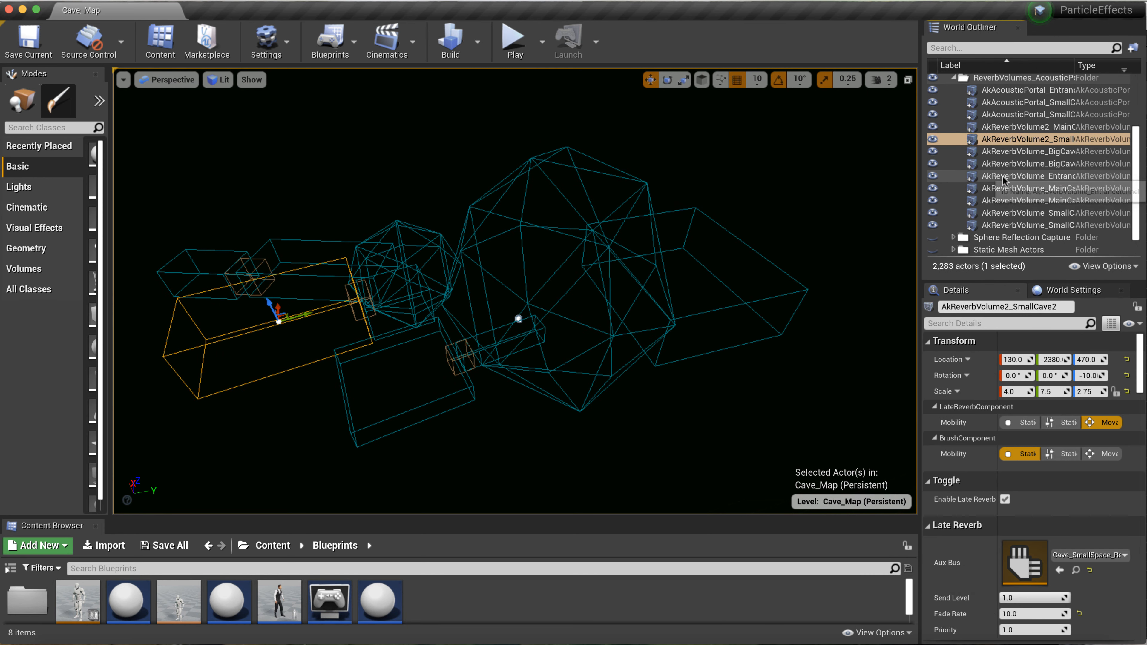
left_click(1038, 175)
left_click(1057, 151)
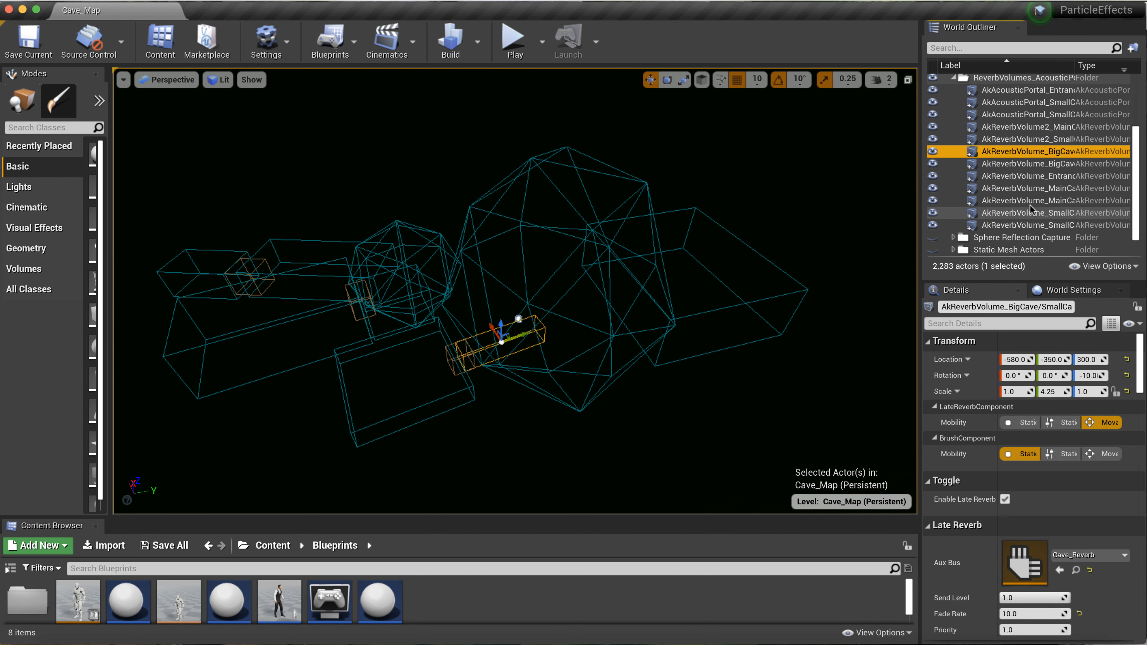
left_click(1016, 200)
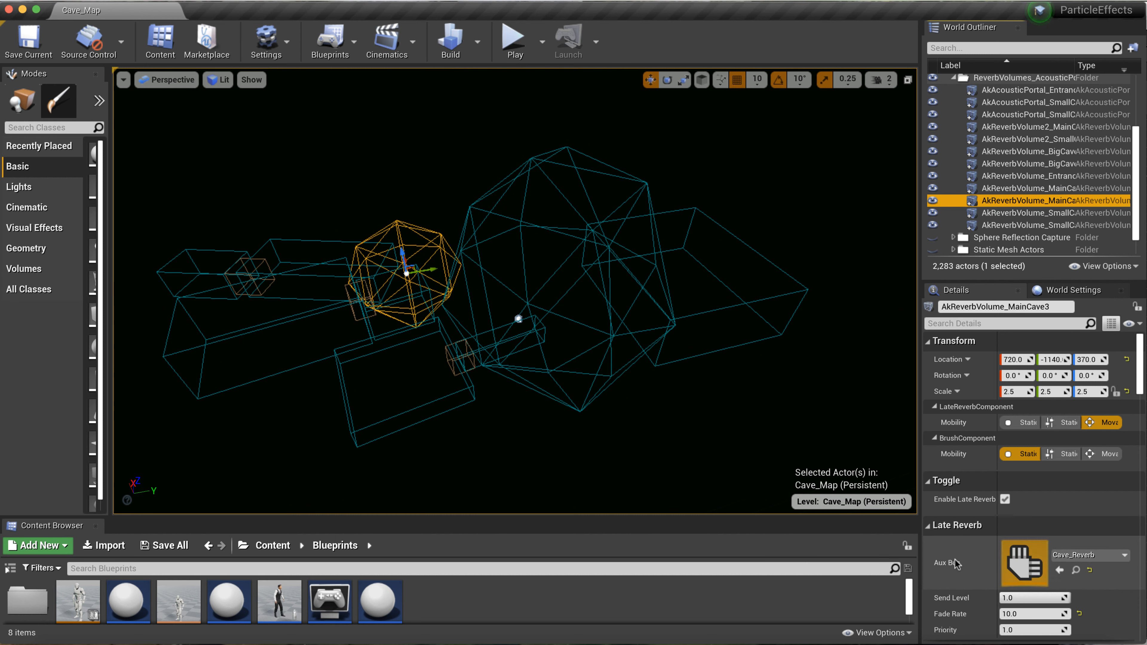
Select AkAcousticPortal_Entrance and examine closely how it joins the reverb volumes at the cave entrance
left_click(1056, 91)
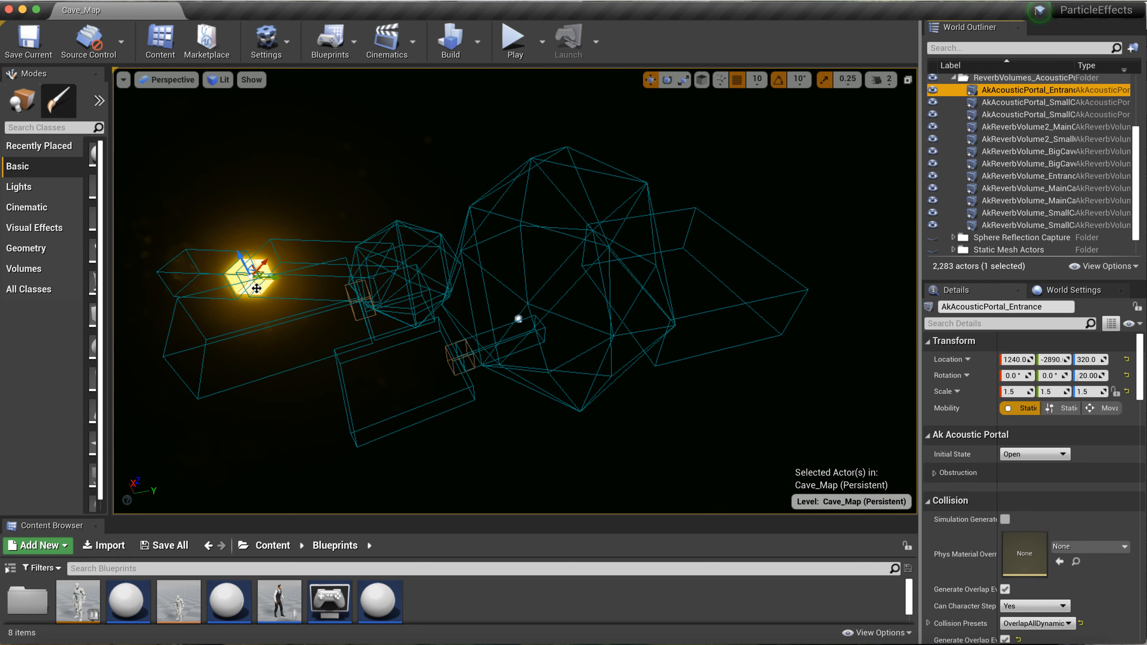
left_click_drag(259, 371, 290, 370, "alt")
right_click_drag(289, 369, 332, 307)
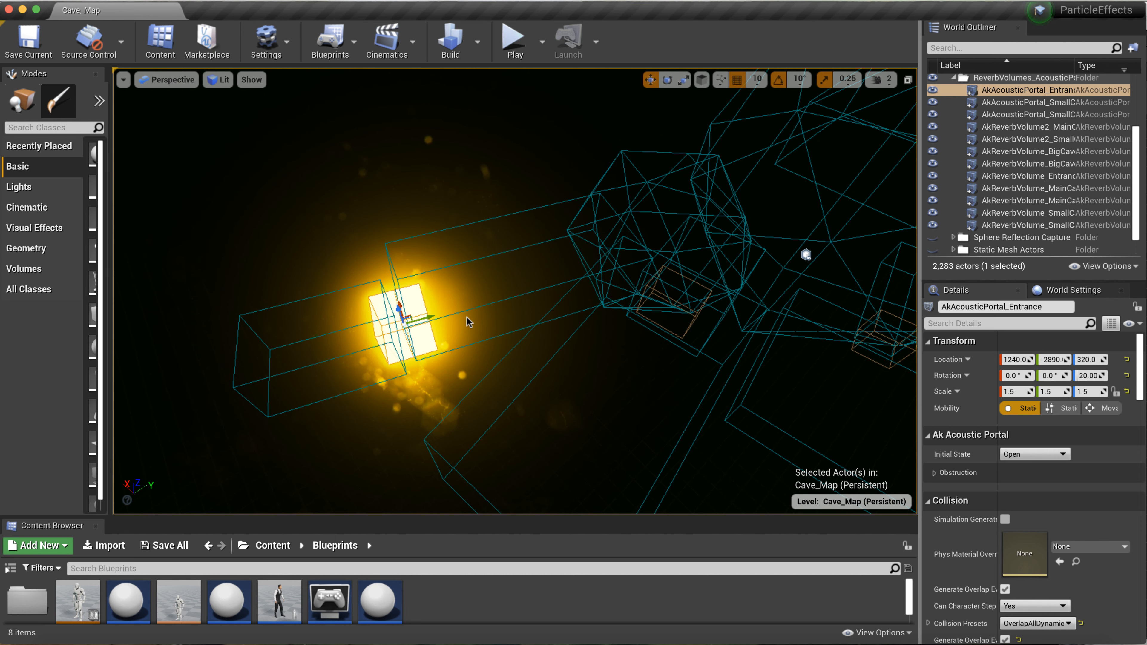
right_click_drag(465, 370, 515, 397)
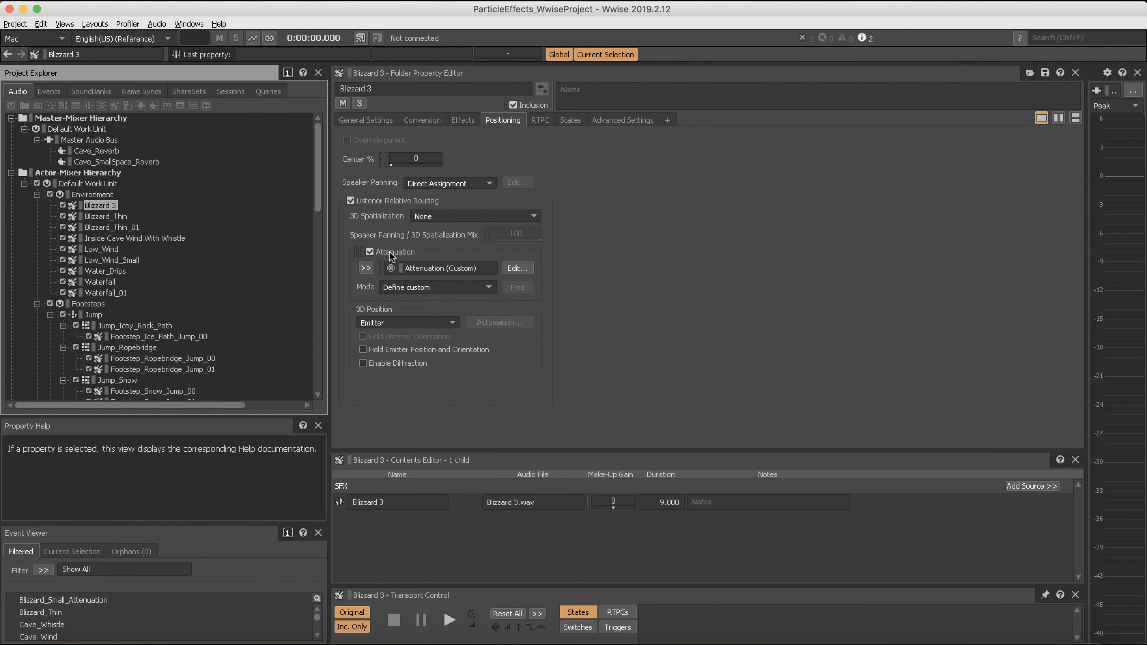
Review the custom attenuation curve of the Blizzard 3 sound and close the attenuation editor
left_click(515, 268)
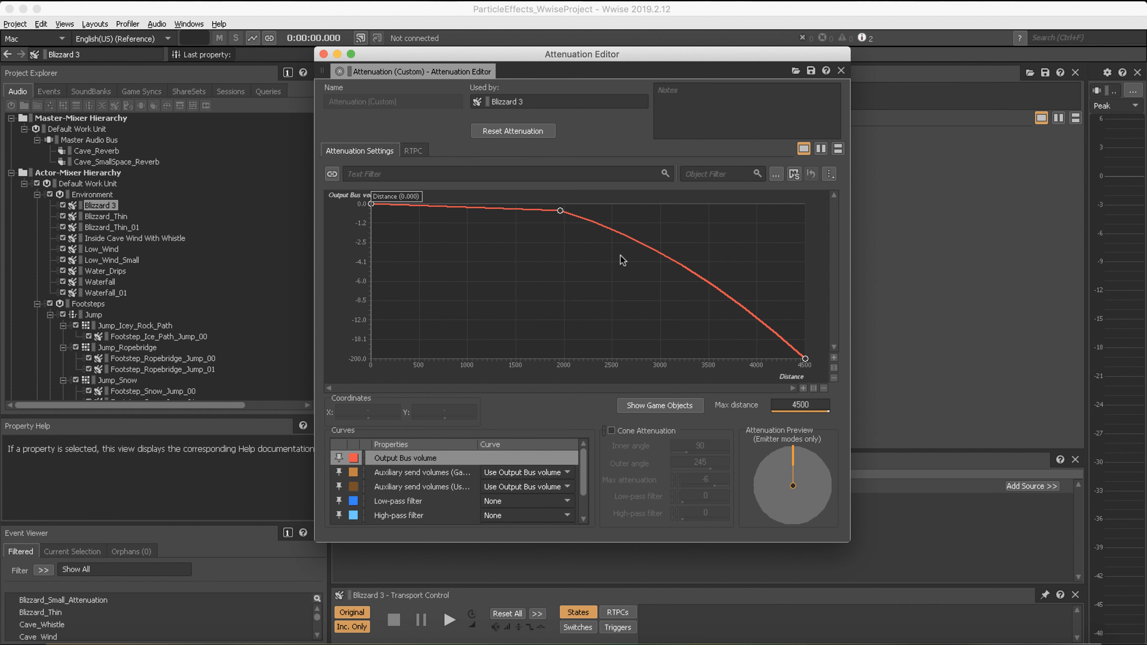
left_click(323, 54)
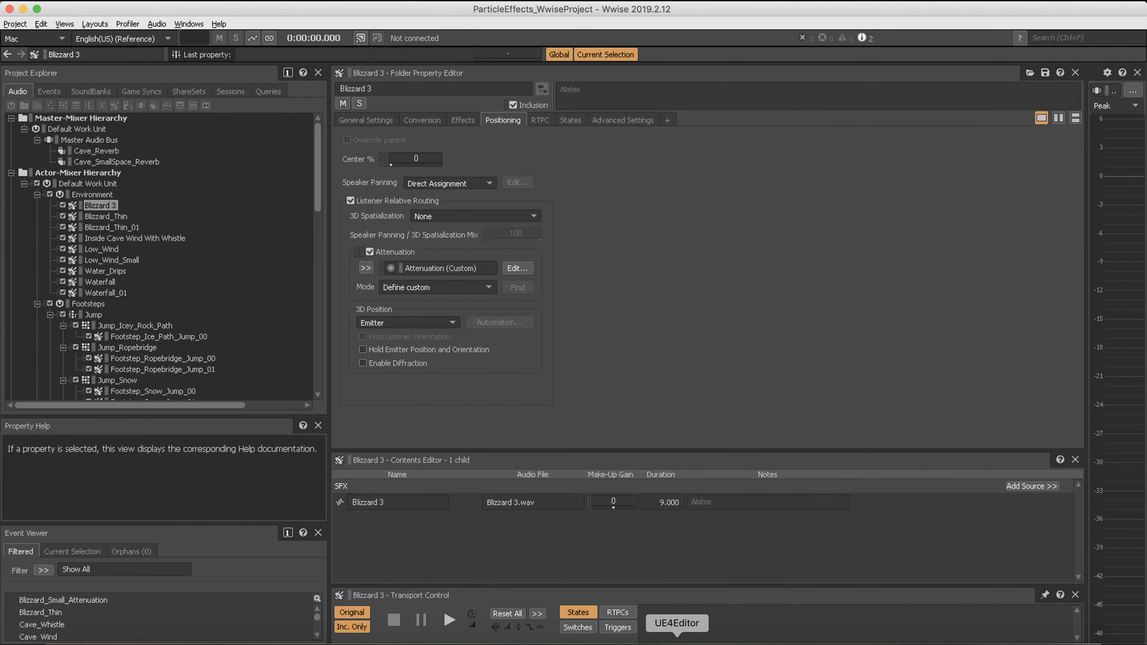
Switch to Unreal Editor and examine the attenuation spheres of the selected ambient sound actors in the level
left_click(676, 639)
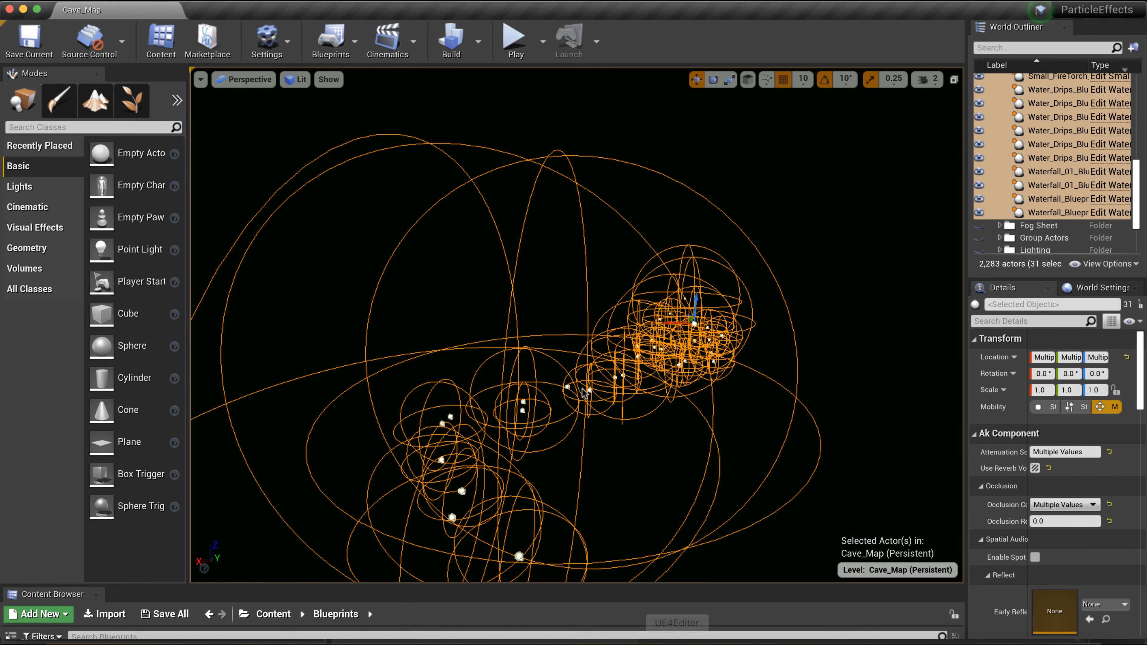
right_click_drag(577, 325, 550, 316)
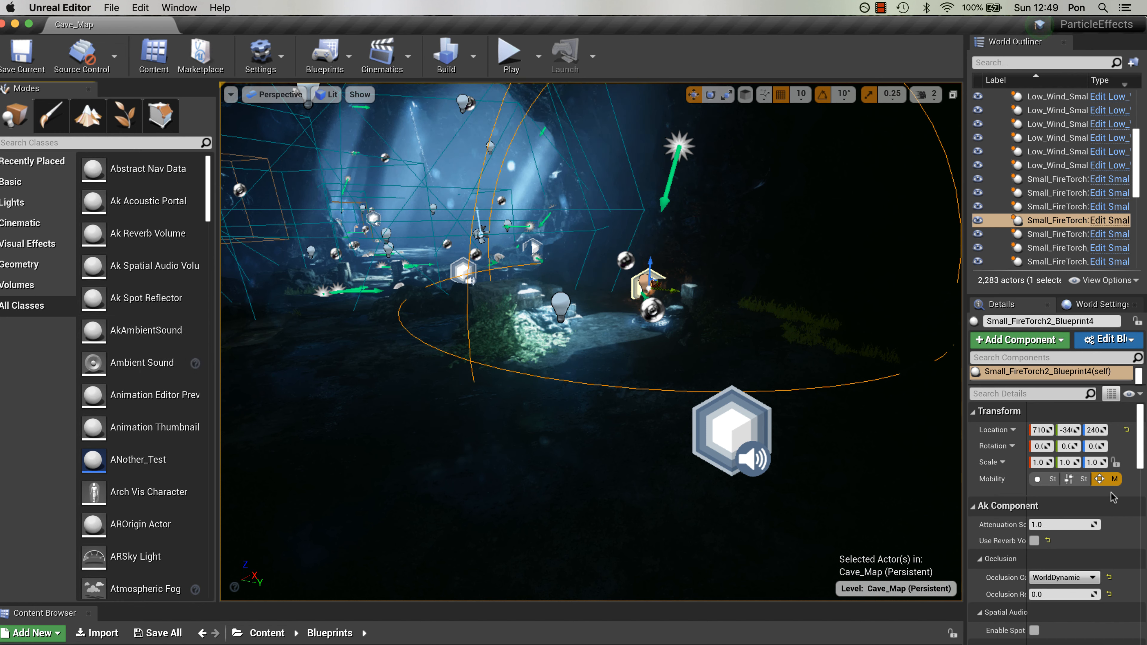
Inspect the Post Event logic in the event graph of Small_FireTorch2_Blueprint, close the blueprint and return to the torch in Cave_Map
left_click(1115, 222)
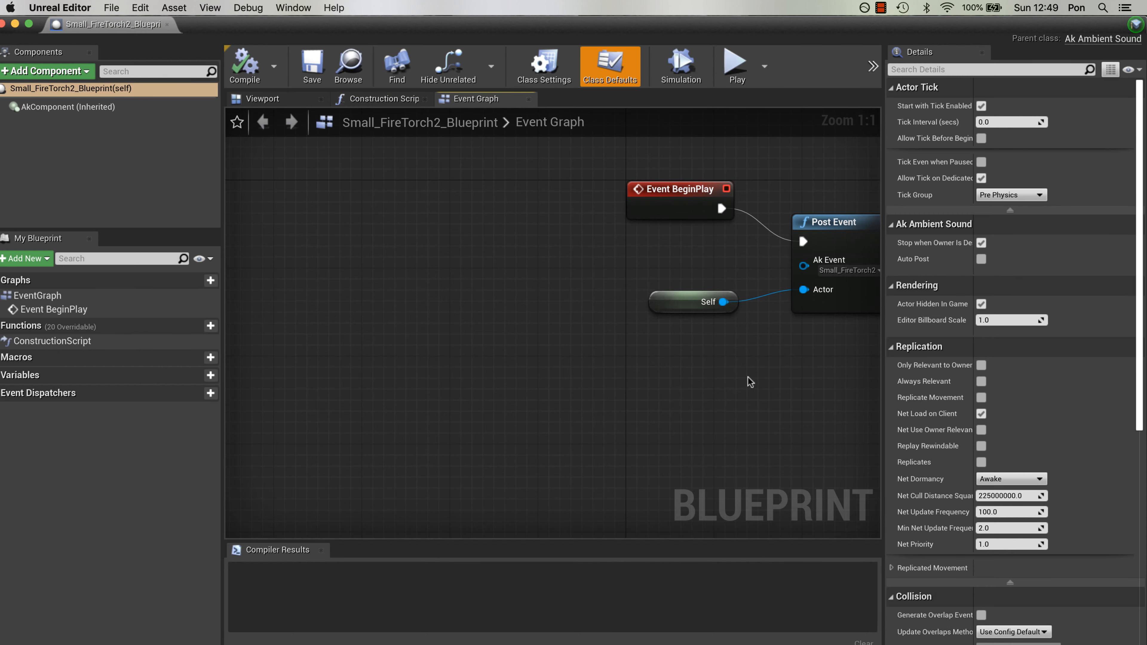
right_click_drag(746, 378, 487, 442)
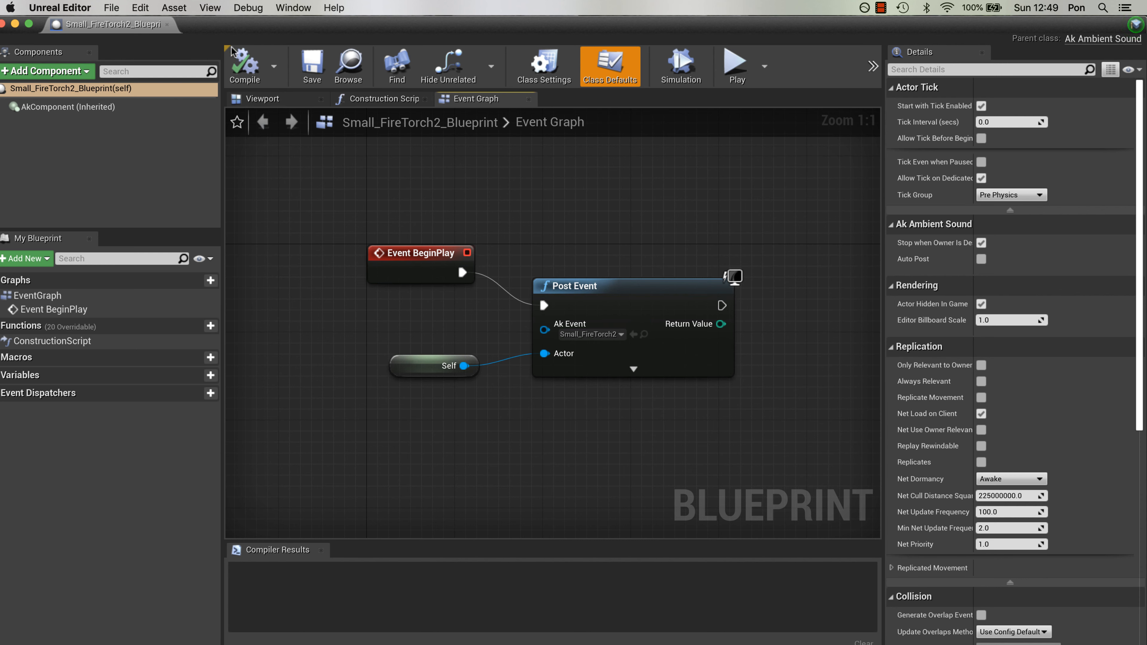
left_click(166, 25)
key("f")
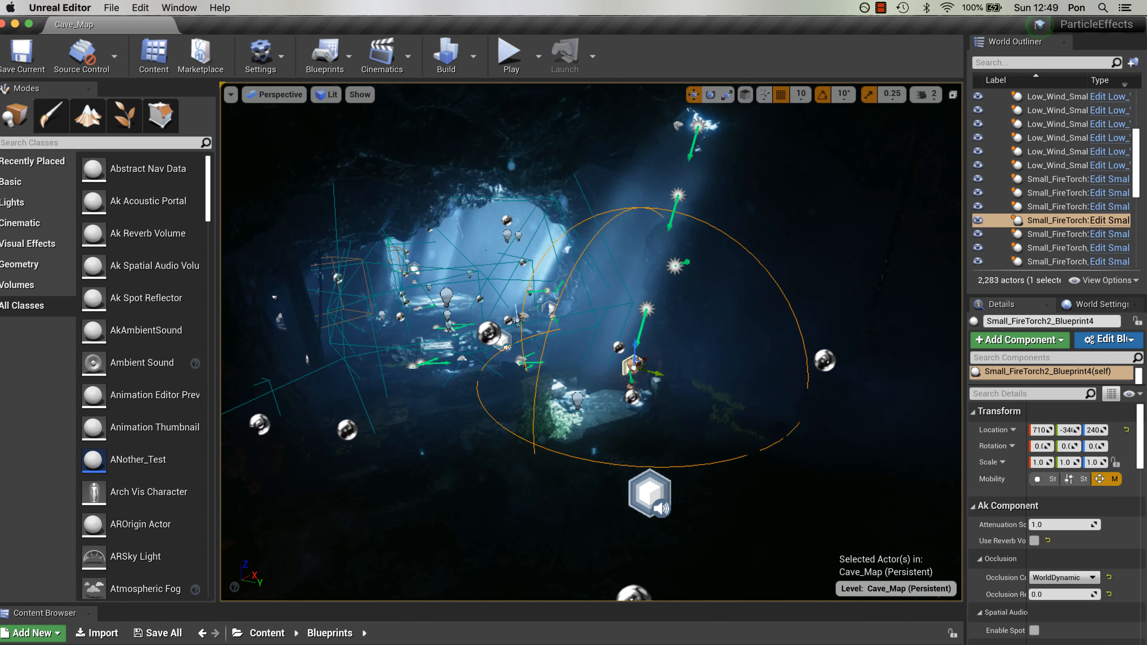